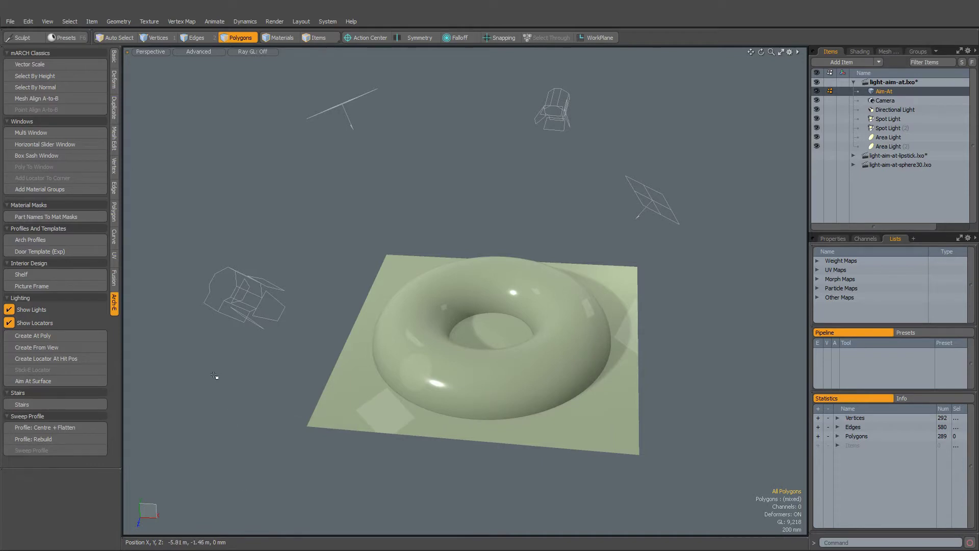
Aim the left spot light at a new point on the front of the torus
left_click(96, 380)
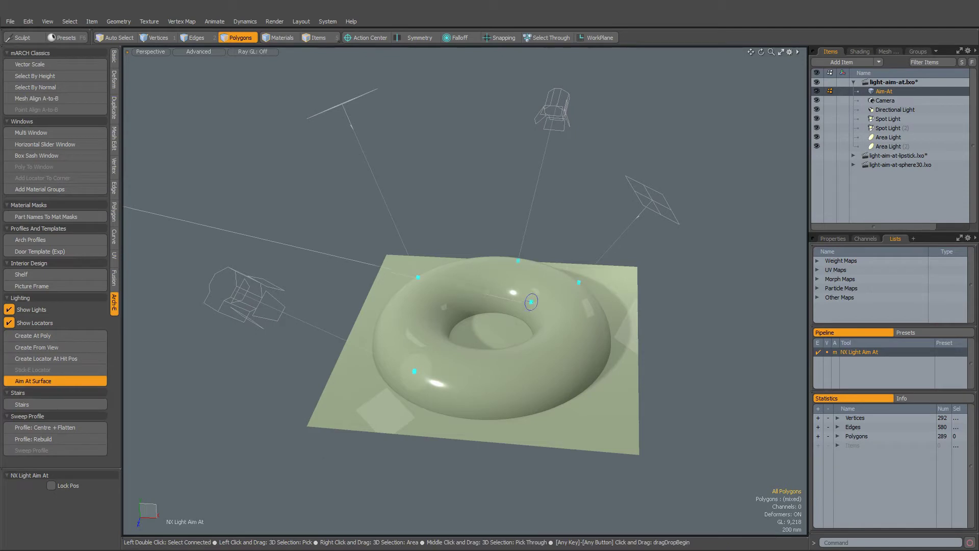
left_click_drag(531, 302, 544, 308)
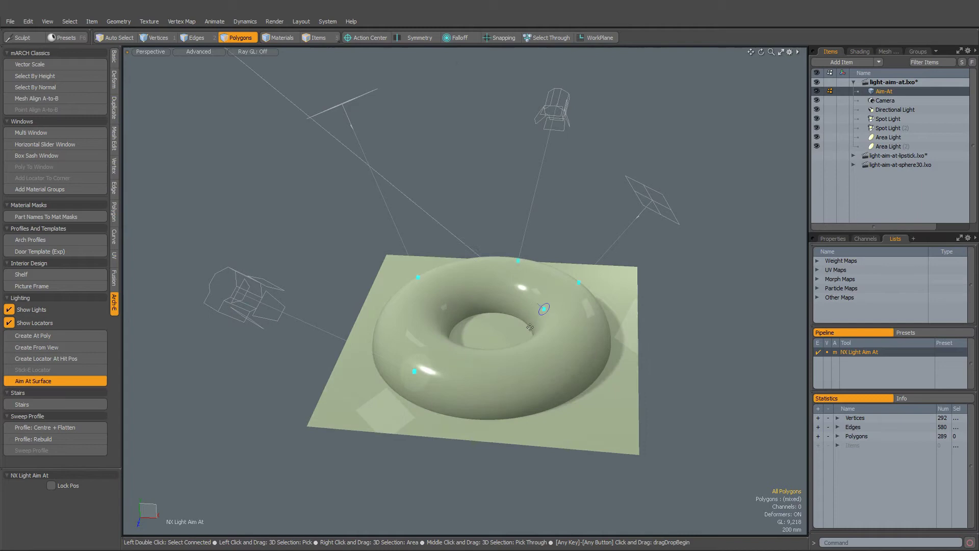
left_click_drag(415, 371, 438, 368)
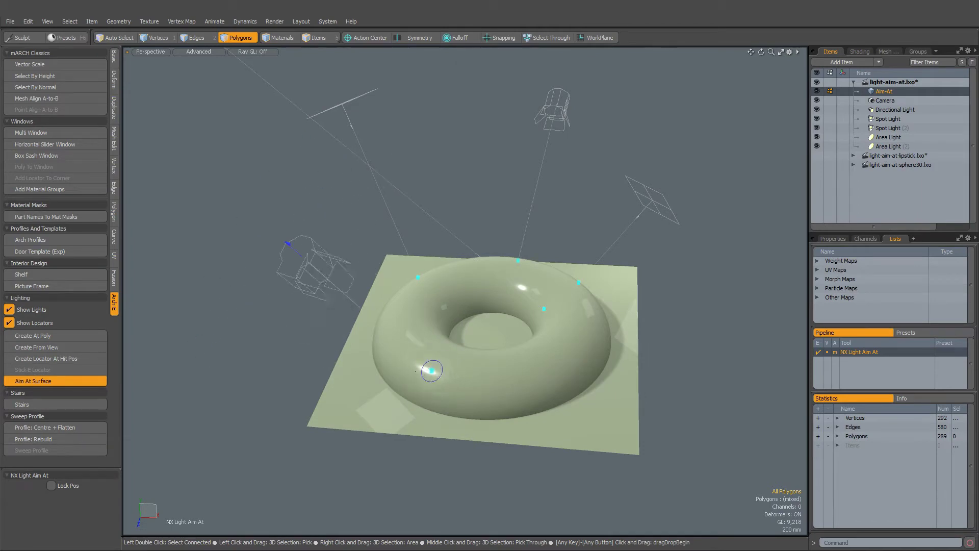
Orbit around the torus and aim the right spot light, sliding its aim across the surface
key("alt")
mouse_move(653, 426)
left_mouse_down("alt")
mouse_move(511, 373)
mouse_move(539, 360)
left_mouse_up("alt")
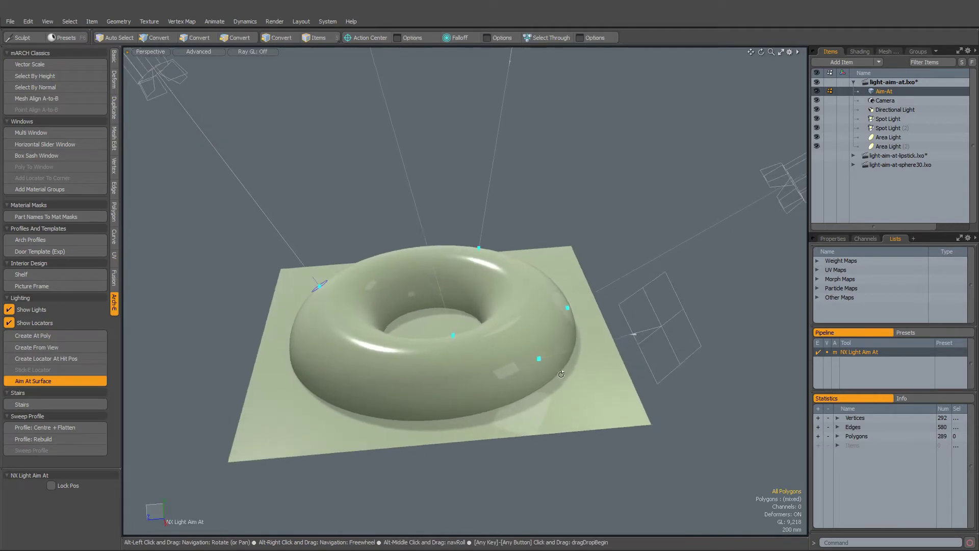
left_click(539, 360)
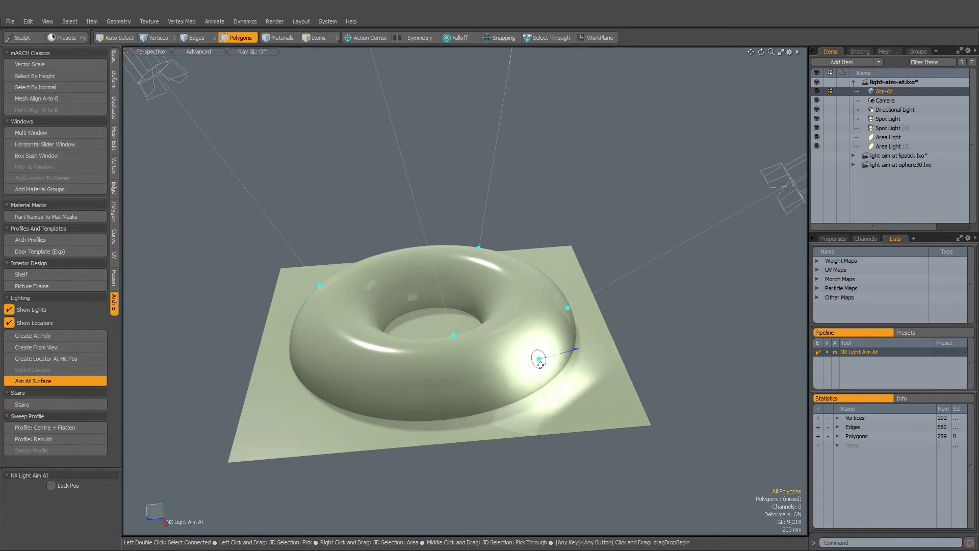
mouse_move(539, 359)
left_mouse_down()
mouse_move(402, 376)
mouse_move(521, 350)
mouse_move(506, 336)
left_mouse_up()
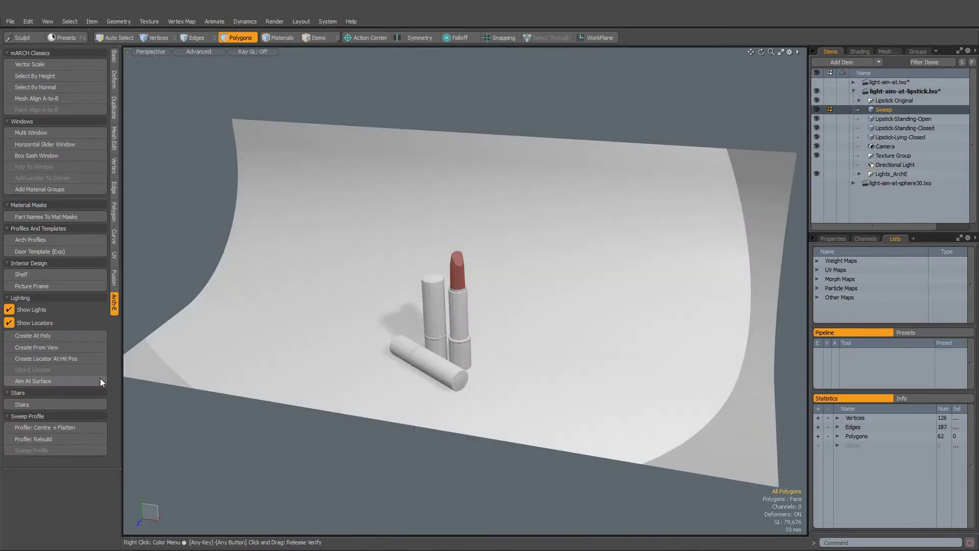
Aim the light at the lipstick tip, then enable Lock Pos and sweep the aim up the backdrop
left_click(99, 378)
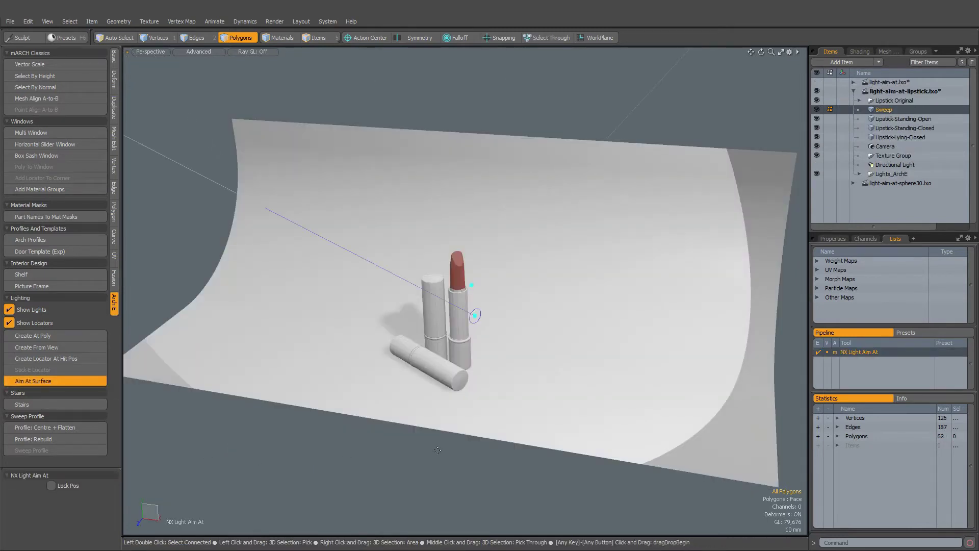
mouse_move(471, 286)
left_mouse_down()
mouse_move(518, 157)
mouse_move(427, 226)
mouse_move(559, 271)
left_mouse_up()
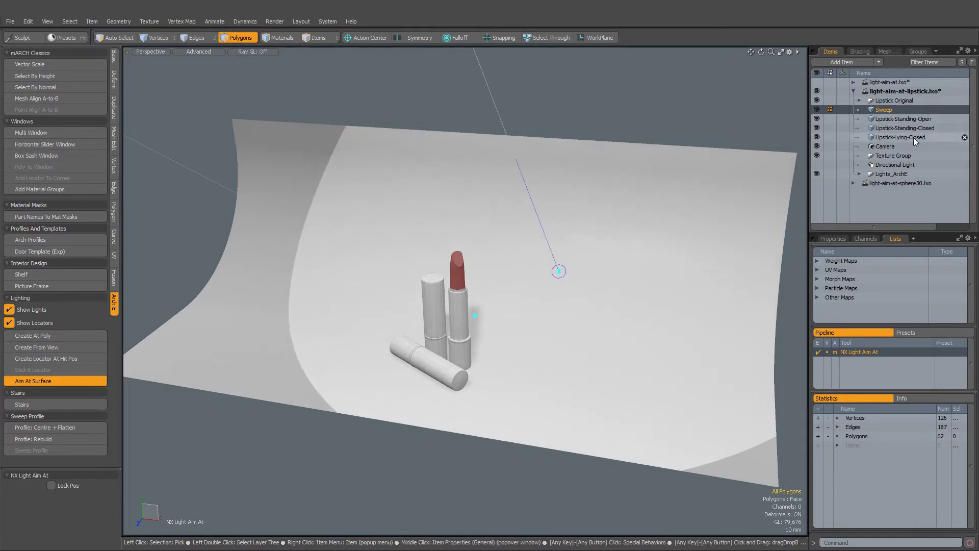
left_click(912, 137, "shift")
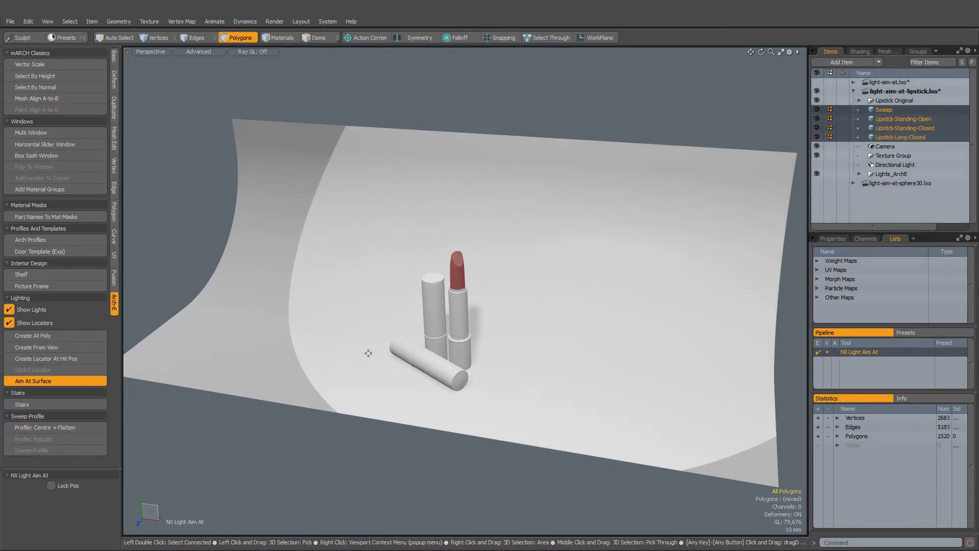
mouse_move(523, 351)
left_mouse_down()
mouse_move(456, 278)
mouse_move(463, 380)
mouse_move(456, 276)
mouse_move(387, 360)
left_mouse_up()
left_click(63, 486)
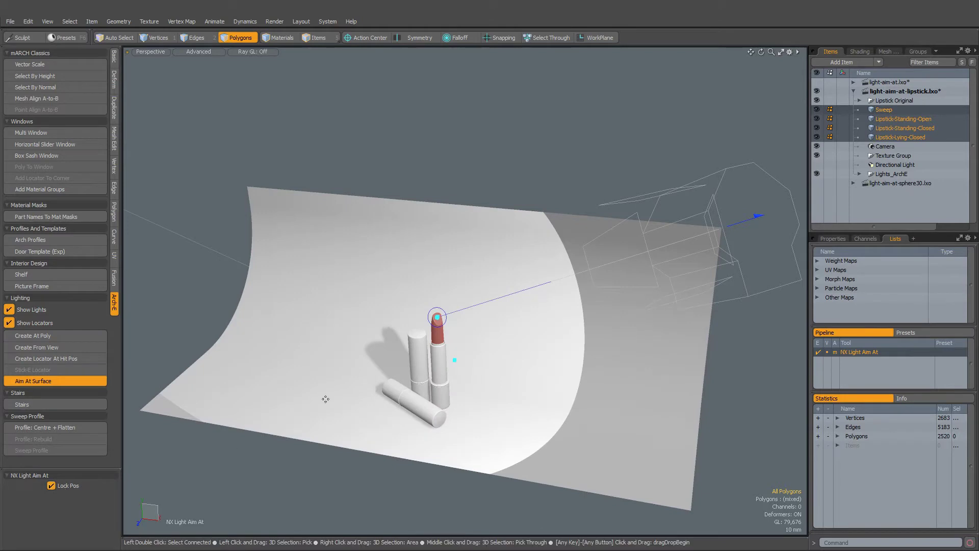
mouse_move(438, 318)
left_mouse_down()
mouse_move(426, 291)
mouse_move(449, 285)
mouse_move(580, 313)
mouse_move(474, 288)
mouse_move(522, 383)
mouse_move(516, 278)
mouse_move(438, 327)
mouse_move(551, 320)
mouse_move(463, 295)
mouse_move(525, 365)
mouse_move(498, 321)
left_mouse_up()
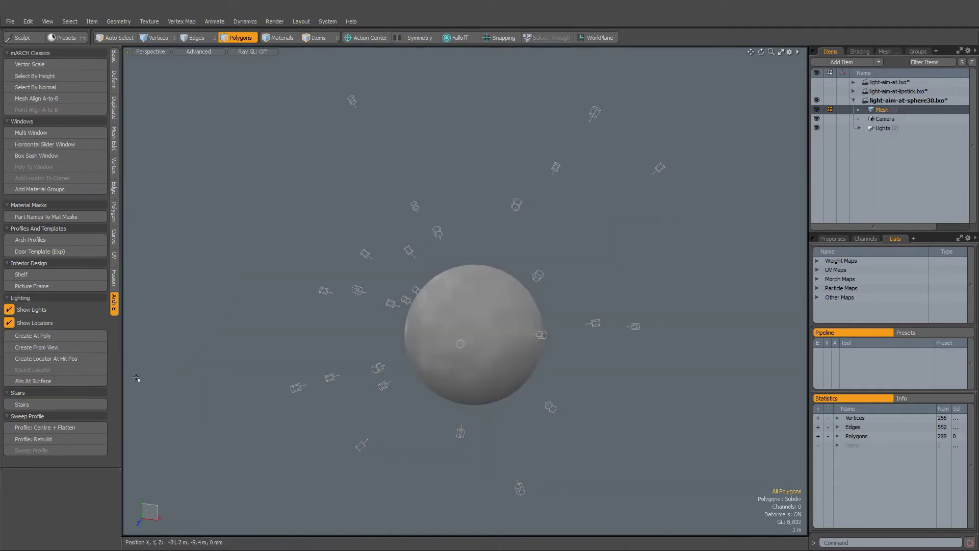
Re-aim lights at the sphere's surface and orbit around it to inspect them
left_click(77, 380)
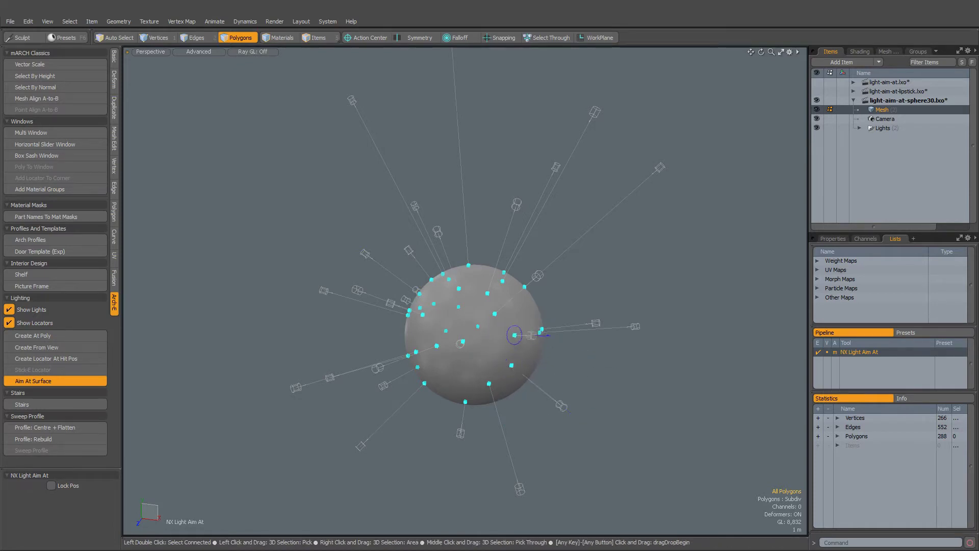
left_click_drag(514, 334, 443, 331, "alt")
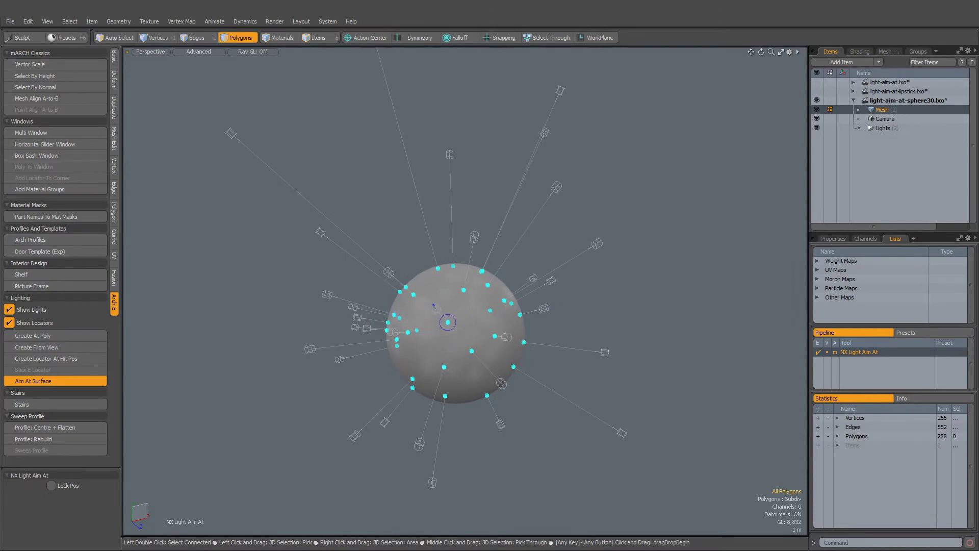
mouse_move(547, 330)
left_mouse_down("alt")
mouse_move(422, 439)
mouse_move(367, 451)
left_mouse_up("alt")
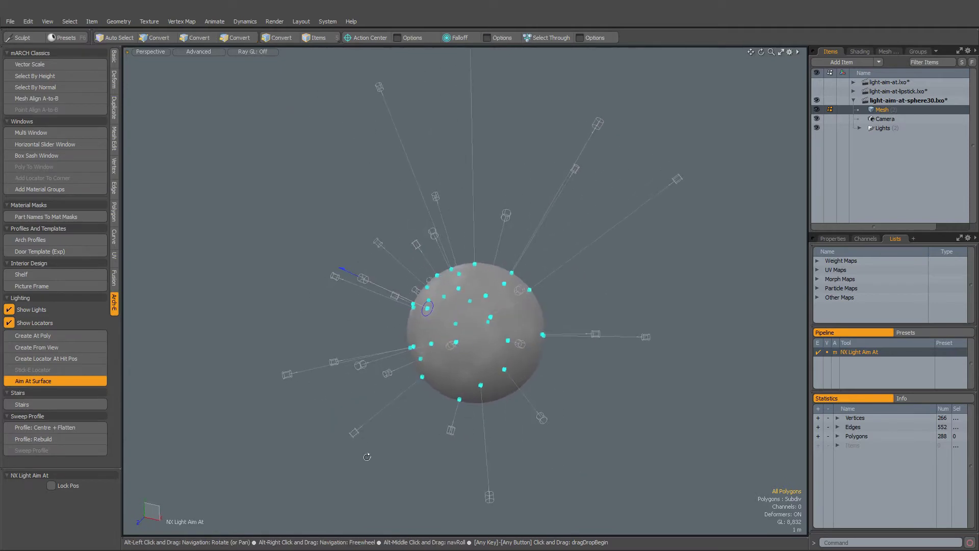
left_click_drag(472, 350, 474, 357, "alt")
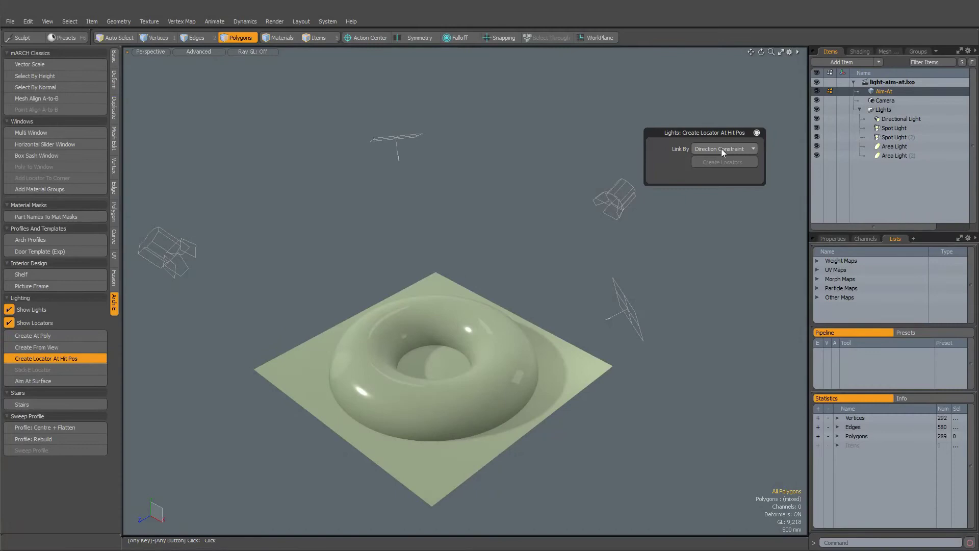
Create Direction Constraint target locators for the selected spot and area lights
left_click(721, 148)
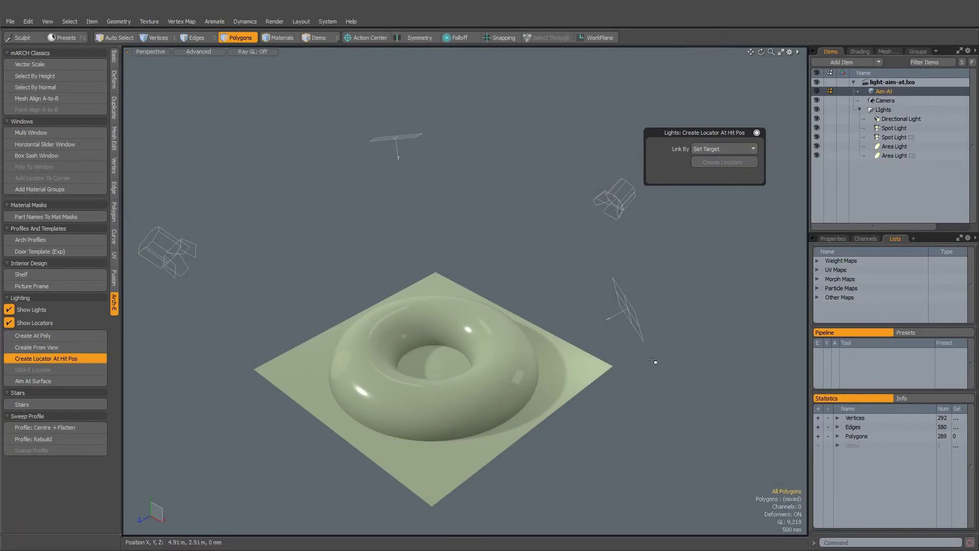
left_click(721, 150)
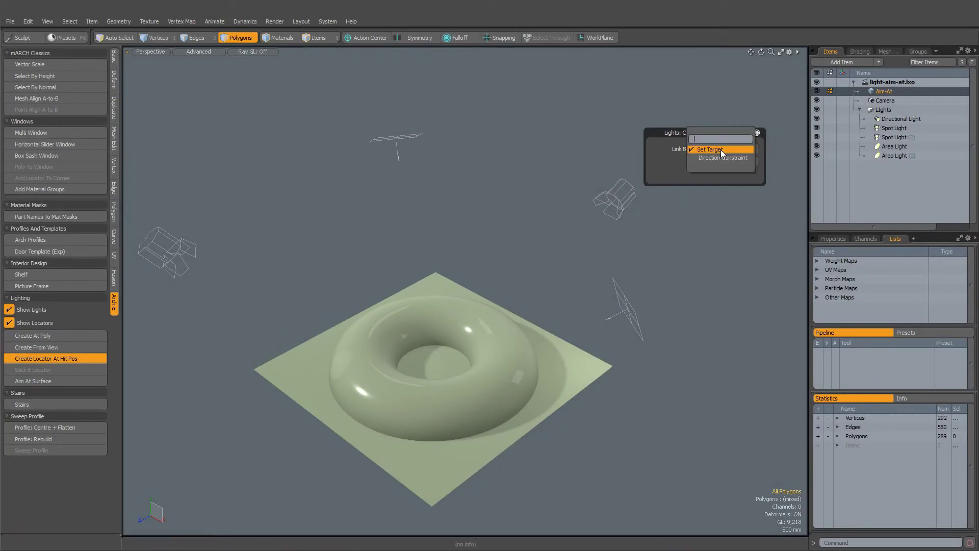
left_click(722, 157)
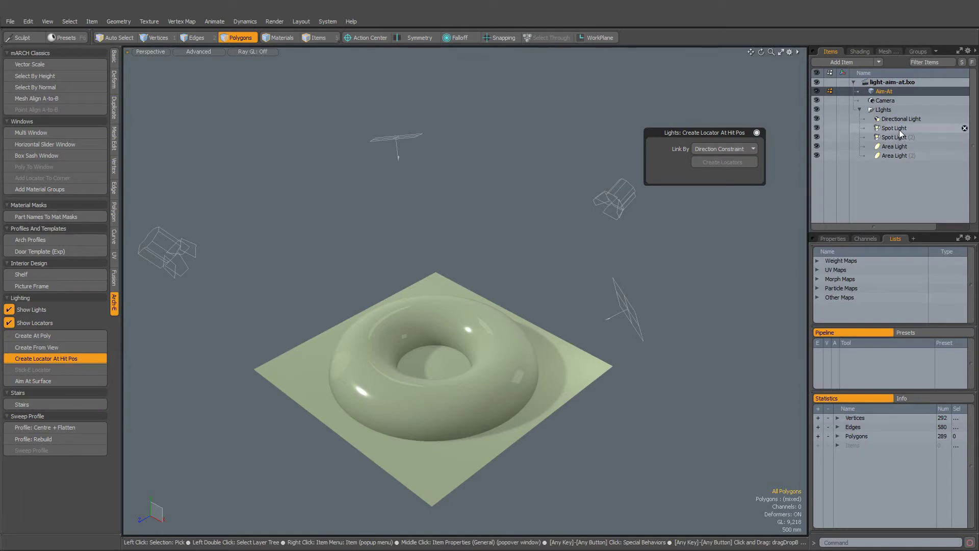
left_click(899, 130)
left_click(908, 154, "shift")
left_click(731, 163)
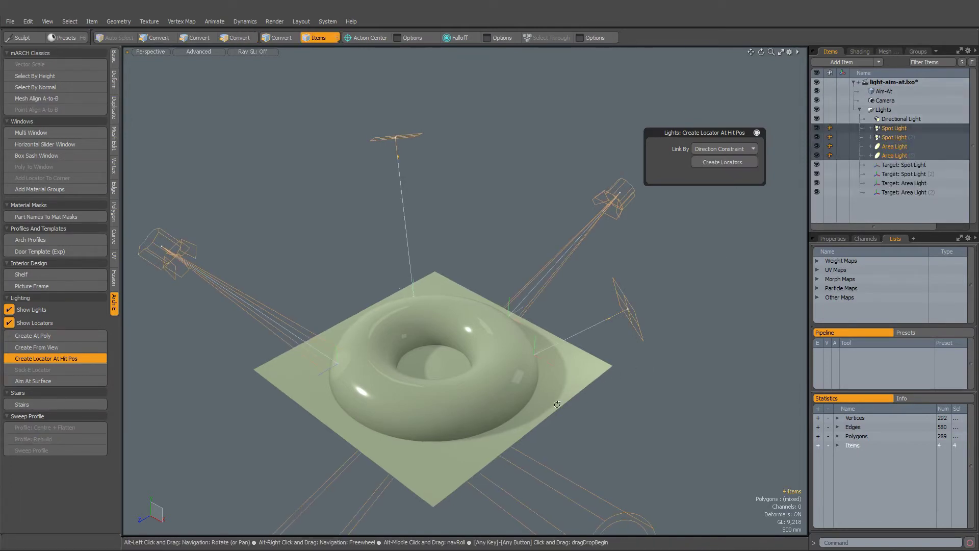
mouse_move(664, 348)
left_mouse_down("alt")
mouse_move(606, 397)
mouse_move(635, 432)
mouse_move(373, 431)
mouse_move(691, 300)
left_mouse_up("alt")
Move the spot light's target locator to the right on the torus
key("3")
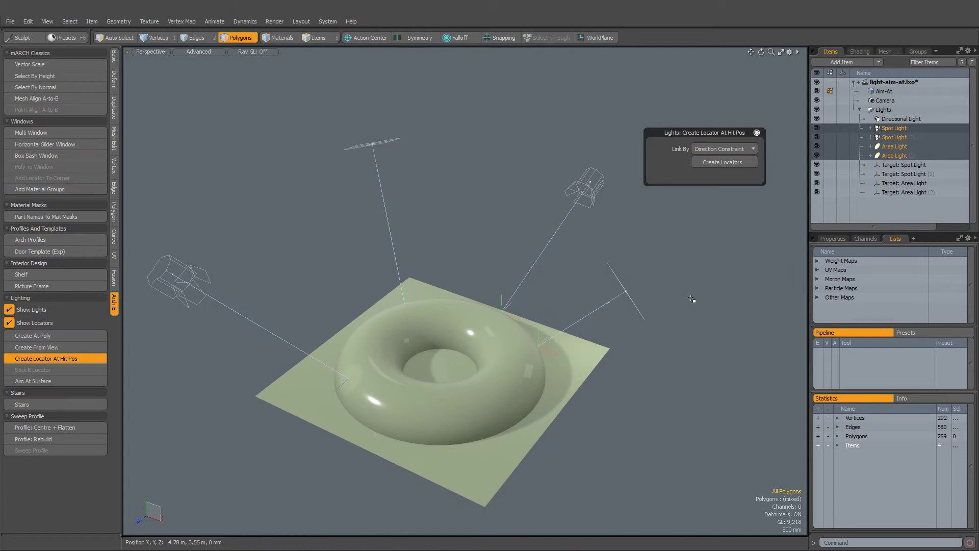
key("5")
left_click(904, 165)
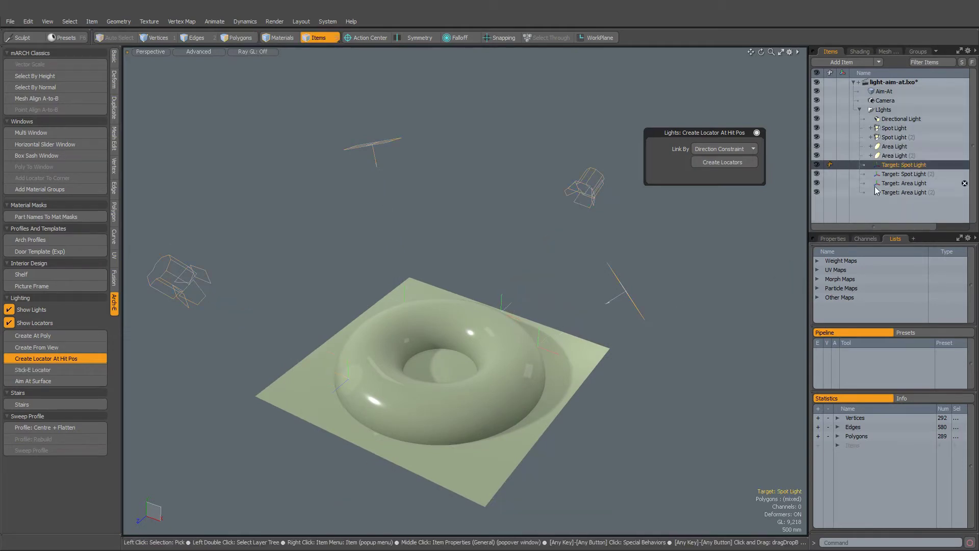
key("y")
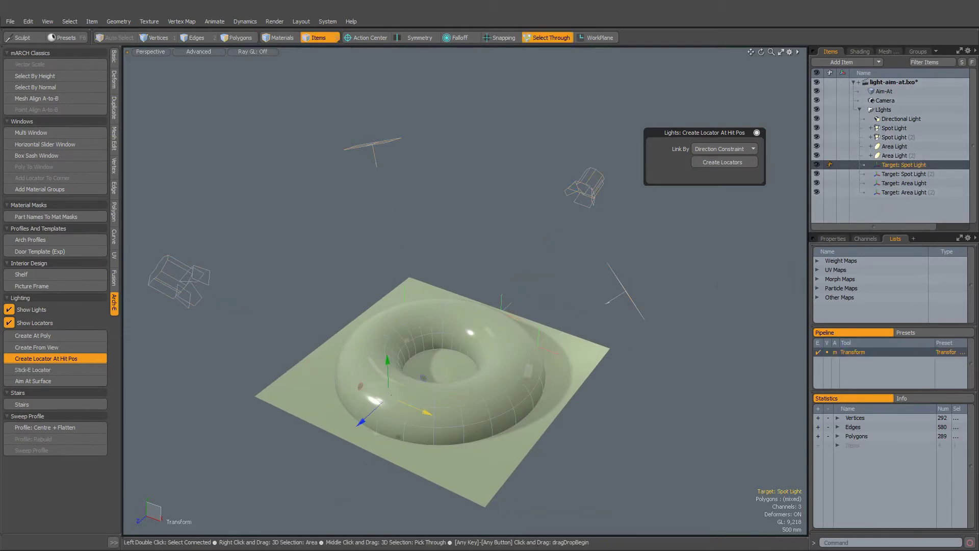
left_click_drag(374, 399, 439, 408)
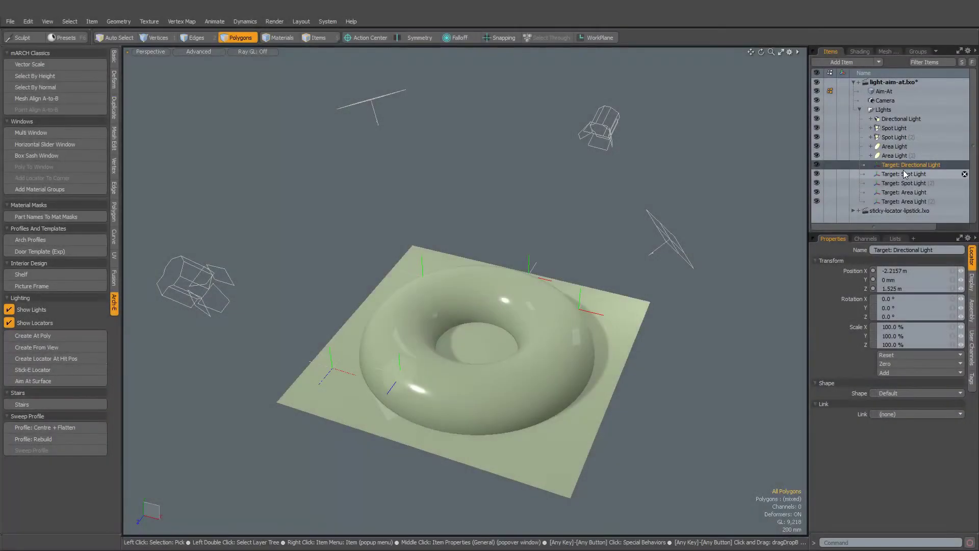
left_click(897, 93)
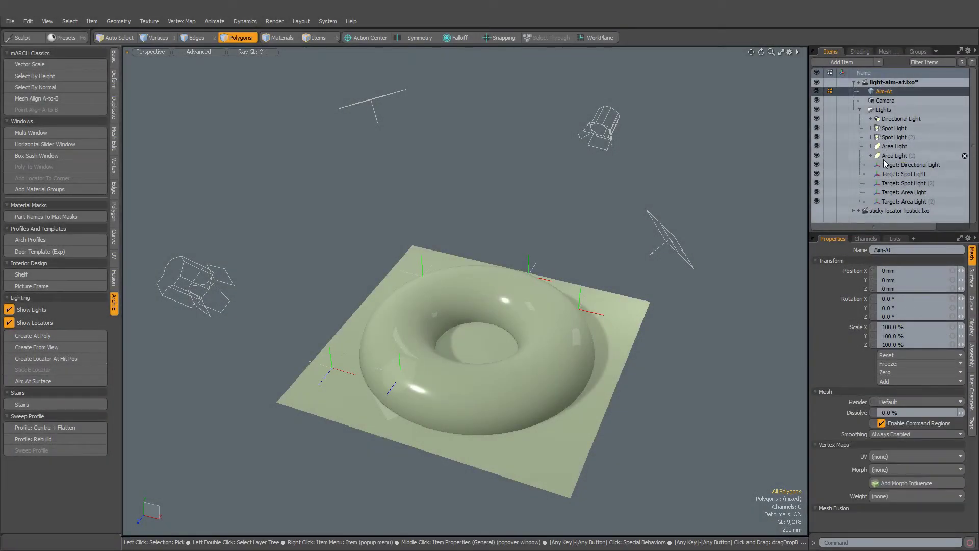
left_click(918, 166)
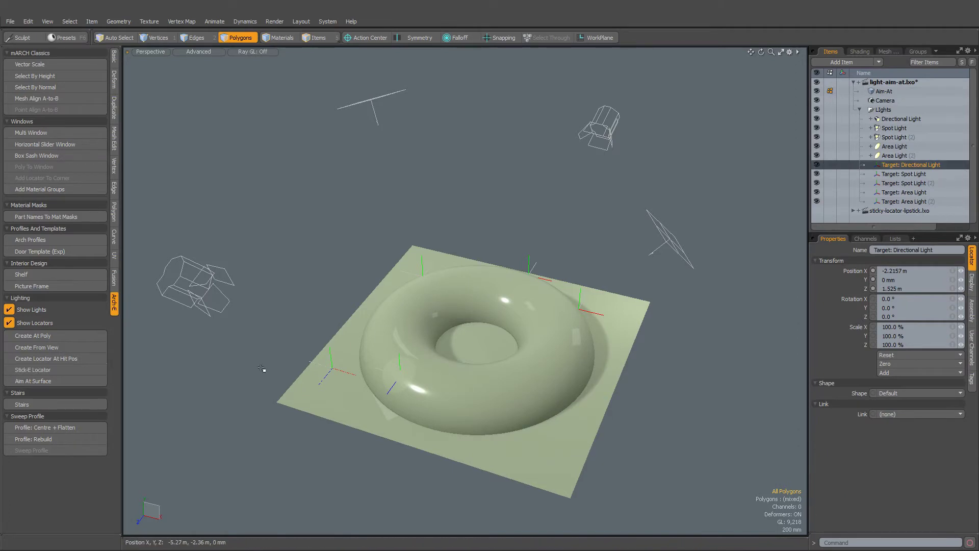
Slide the directional light's sticky target over the torus, then select the backdrop, lipsticks and target
left_click(85, 372)
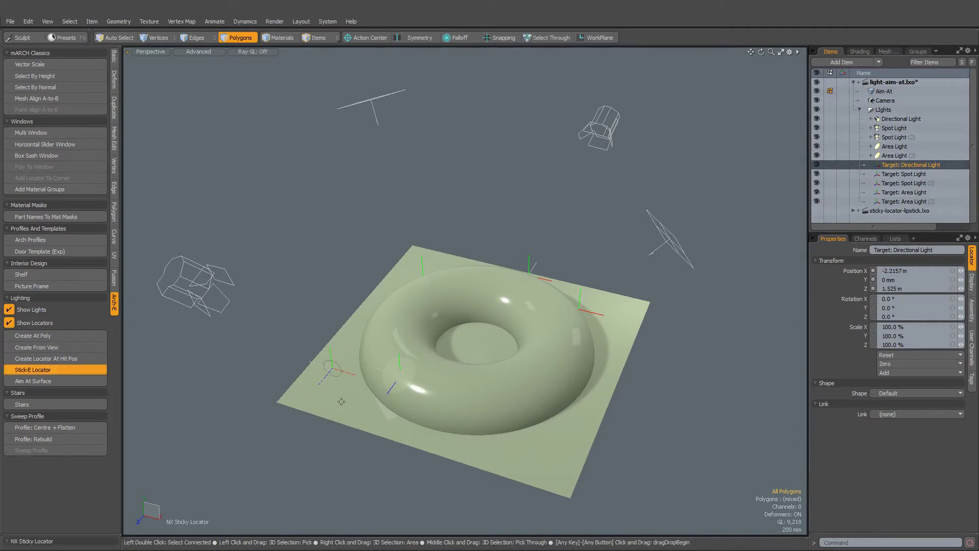
left_click_drag(347, 369, 401, 336)
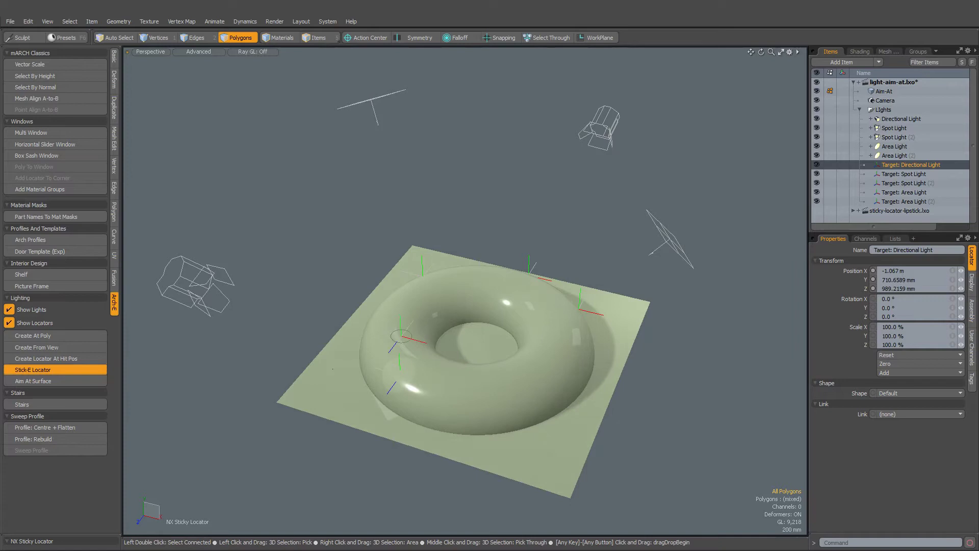
mouse_move(455, 361)
left_mouse_down()
mouse_move(551, 340)
mouse_move(355, 347)
left_mouse_up()
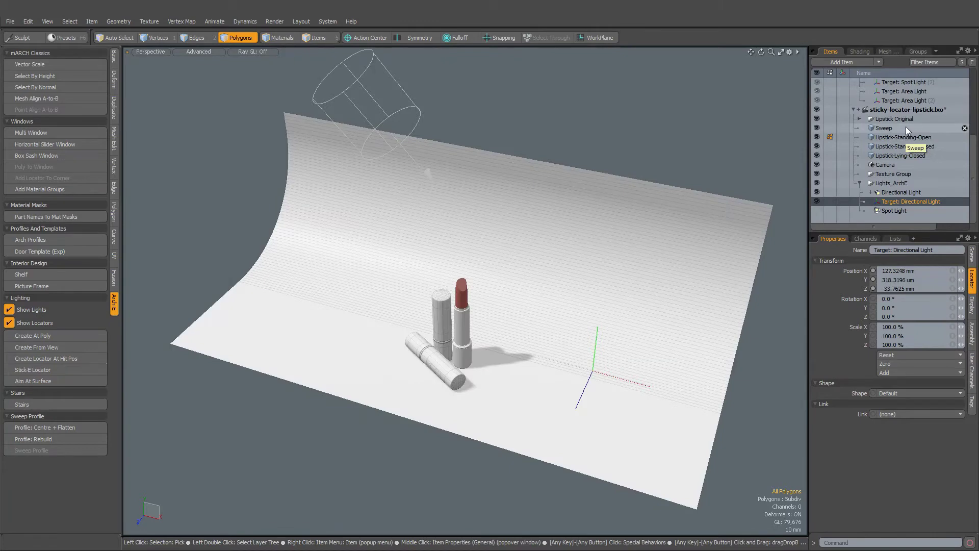
left_click(906, 128)
left_click(902, 155, "shift")
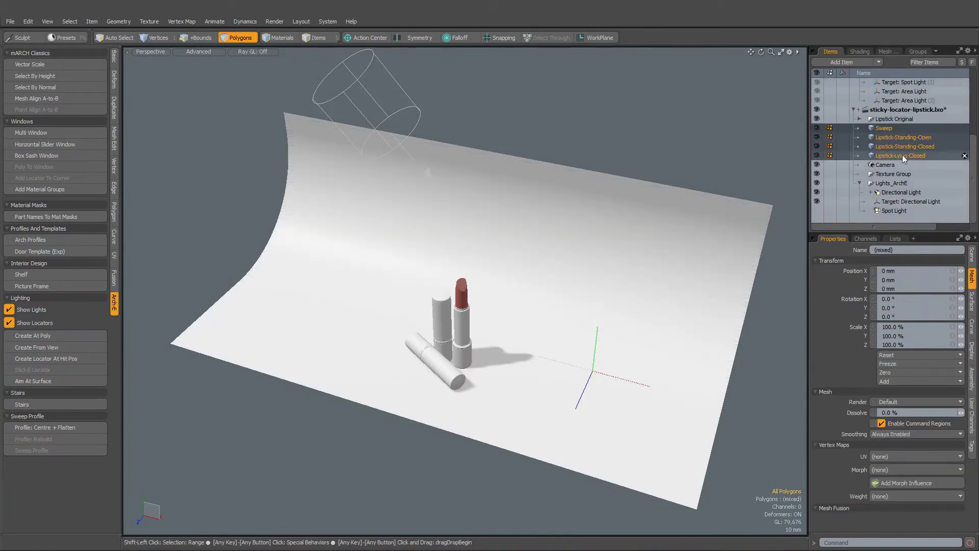
left_click(905, 203, "ctrl")
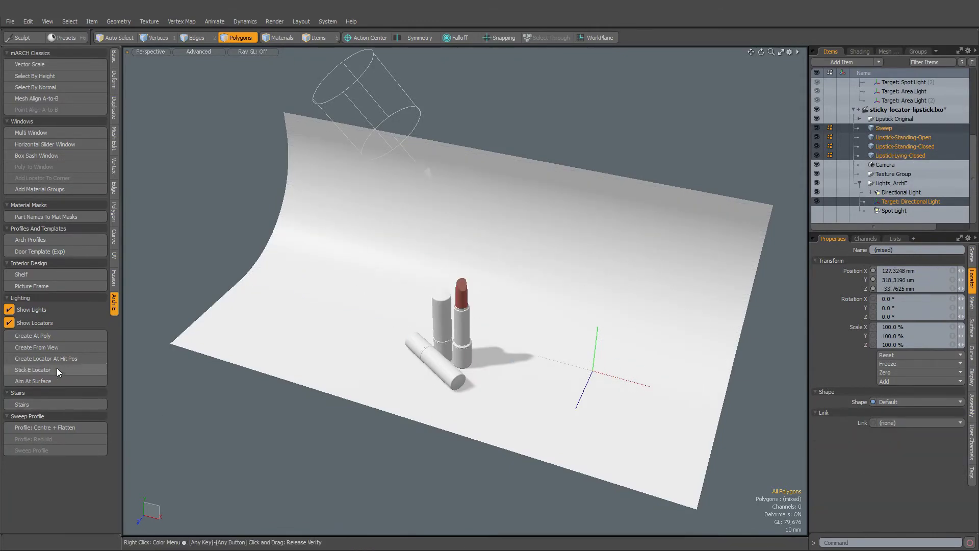
Show both standing lipsticks and stick the directional light's target onto the lipstick top
left_click(33, 369)
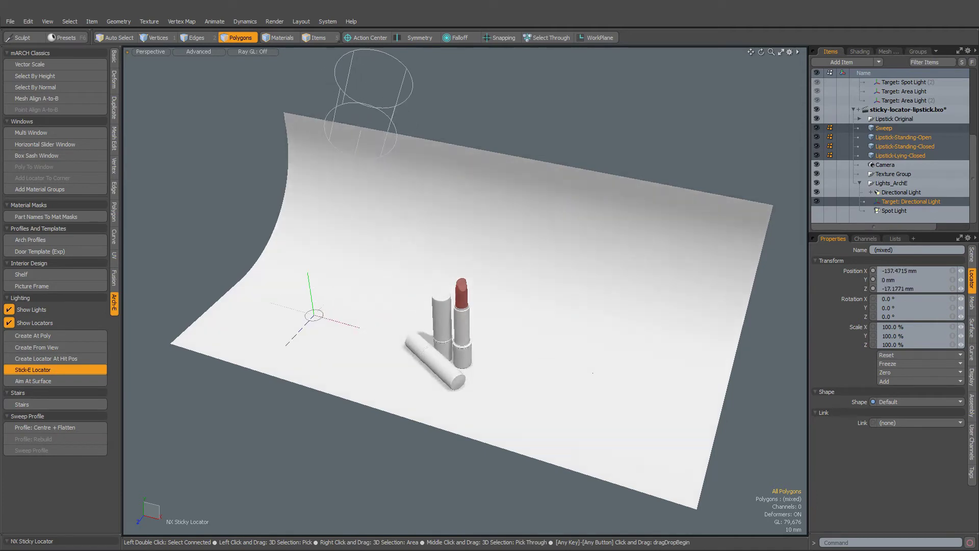
mouse_move(314, 315)
left_mouse_down()
mouse_move(440, 244)
mouse_move(339, 323)
mouse_move(447, 375)
mouse_move(614, 335)
left_mouse_up()
left_click(888, 129)
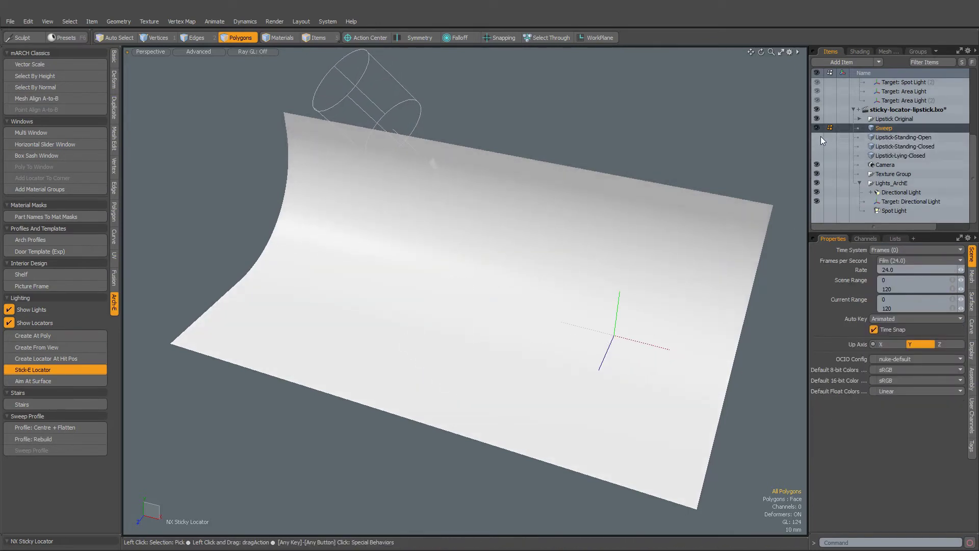
left_click_drag(817, 137, 818, 154)
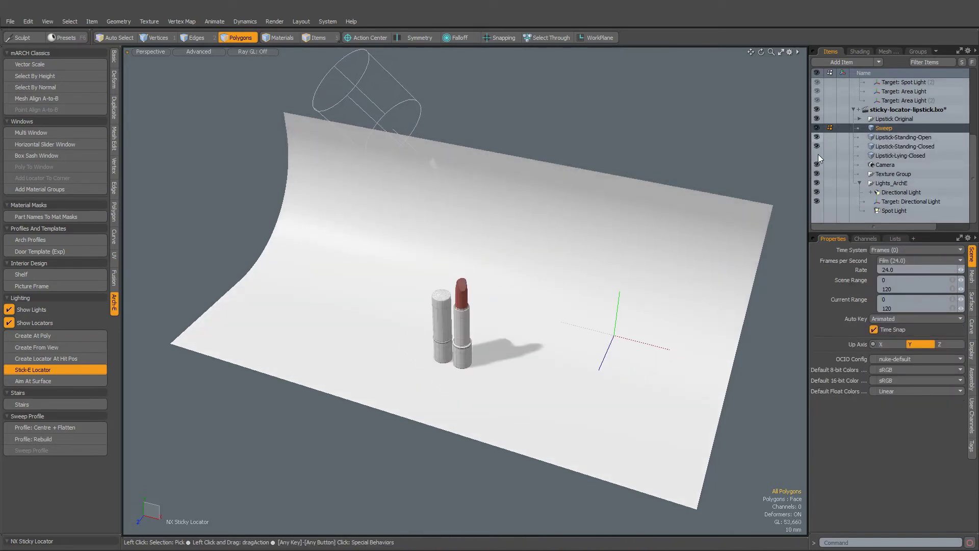
left_click(904, 202)
left_click_drag(619, 335, 473, 300)
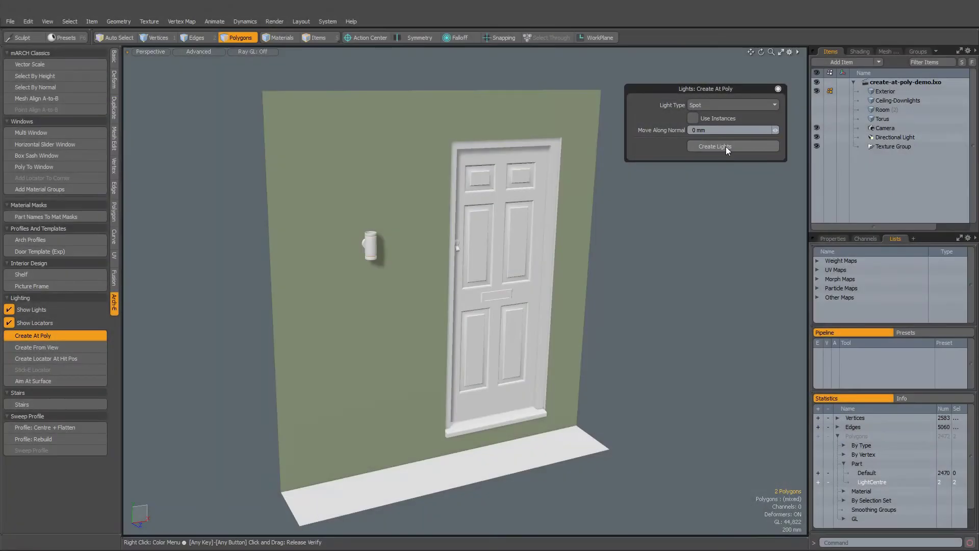
Create spot lights at the wall fixture and isolate the ceiling downlights mesh
left_click(726, 146)
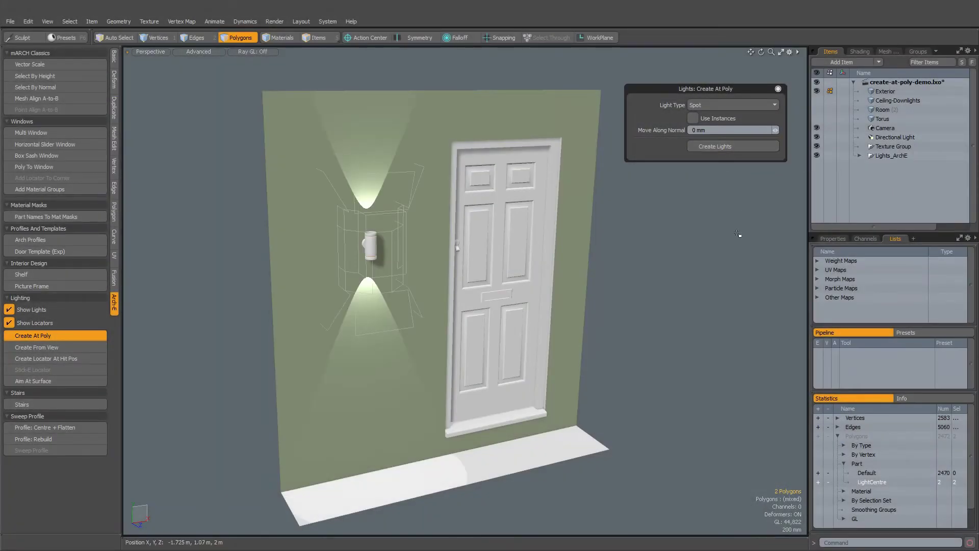
left_click(892, 99)
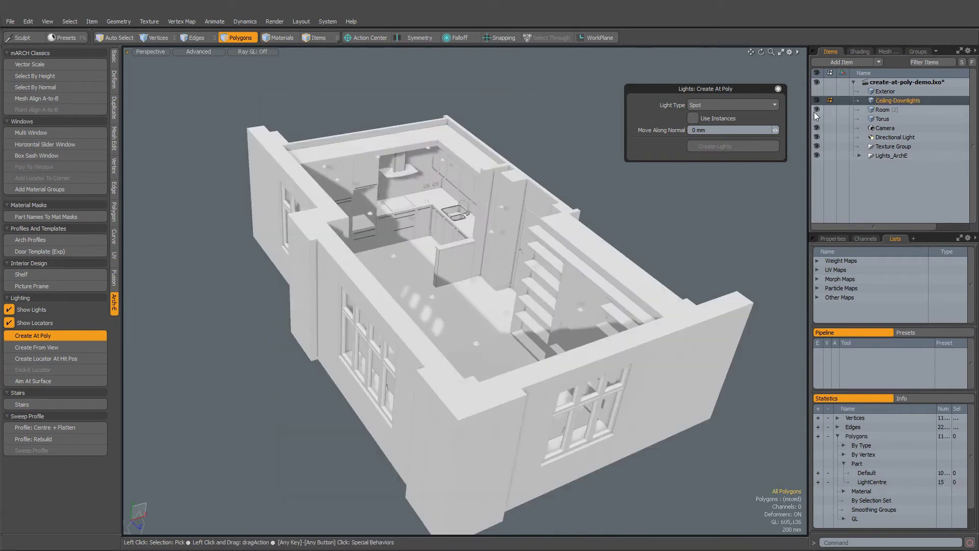
left_click_drag(565, 282, 586, 285, "alt")
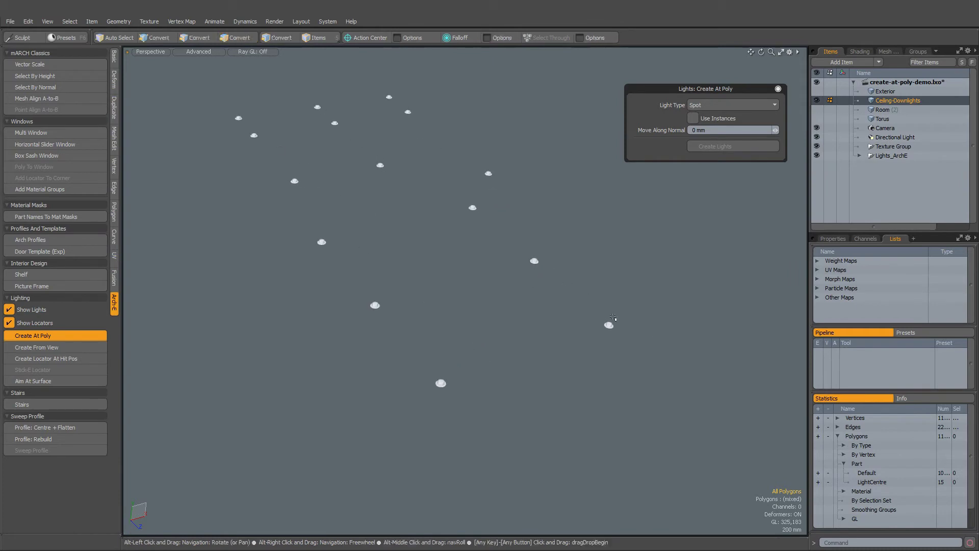
Add instanced spot lights on all 15 LightCentre polygons and show the Room mesh
left_click(819, 482)
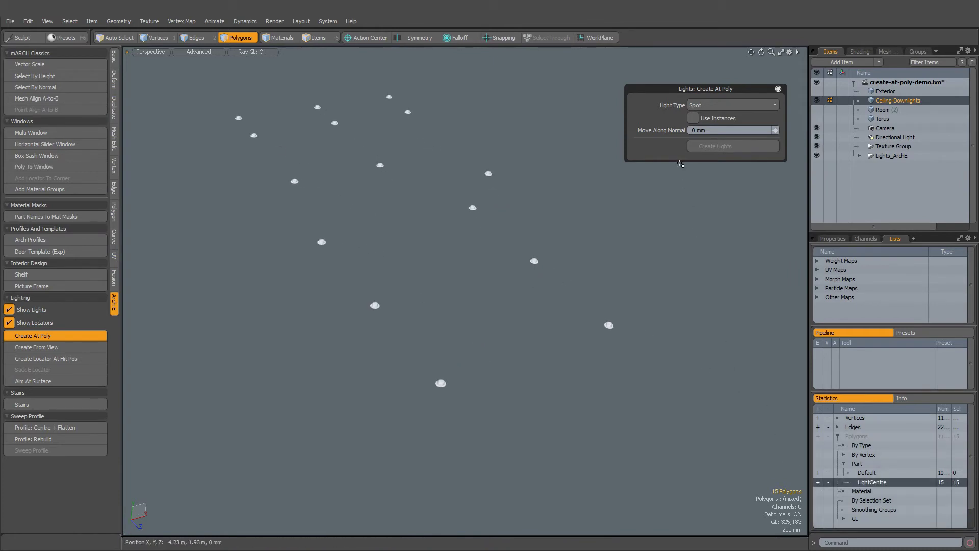
left_click(716, 119)
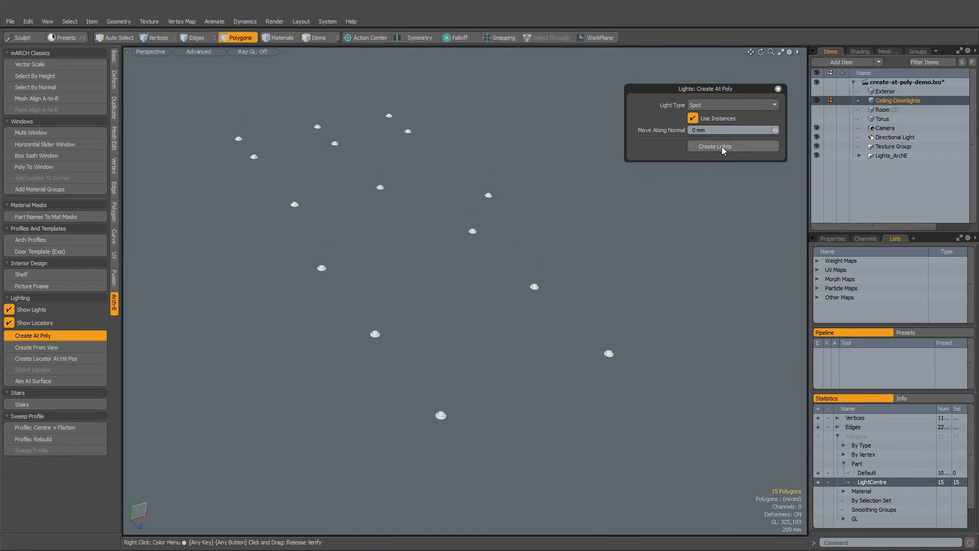
left_click(721, 146)
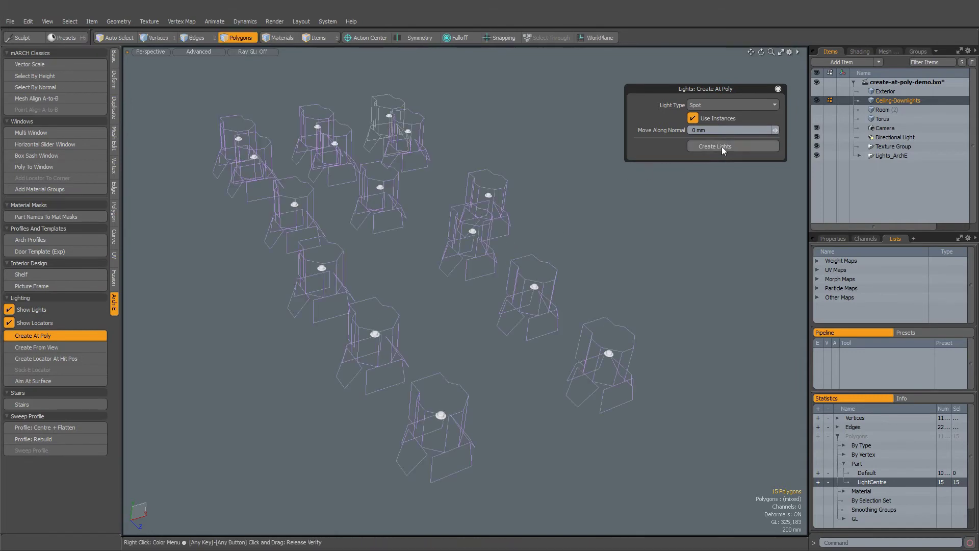
left_click(817, 111)
left_click_drag(524, 277, 504, 282, "ctrl+alt")
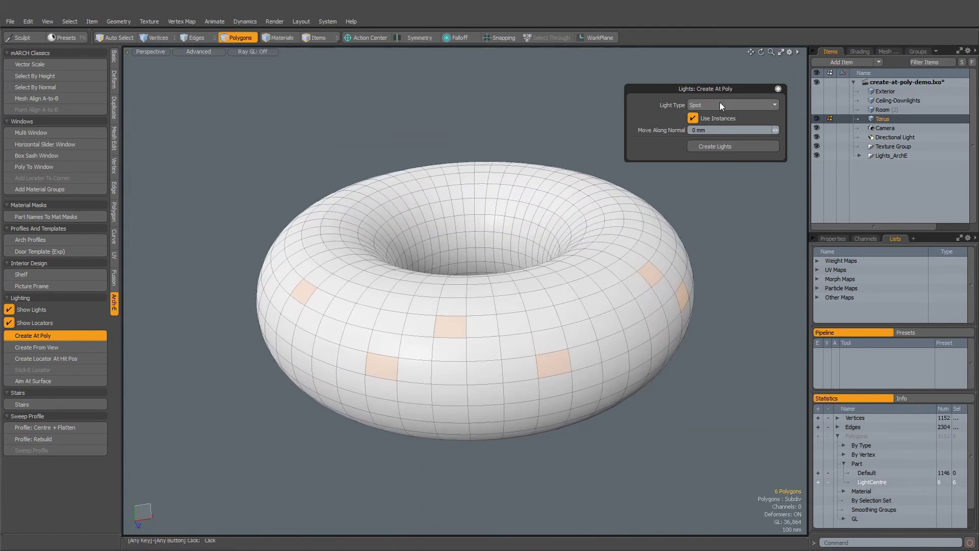
Create Point lights on the torus's six marked faces with Create At Poly
left_click(720, 103)
left_click(723, 87)
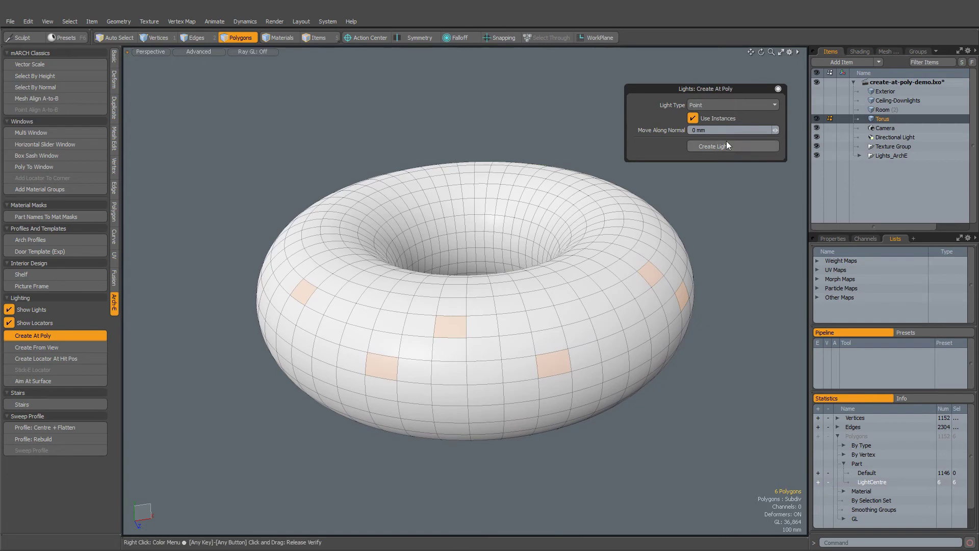
left_click(726, 147)
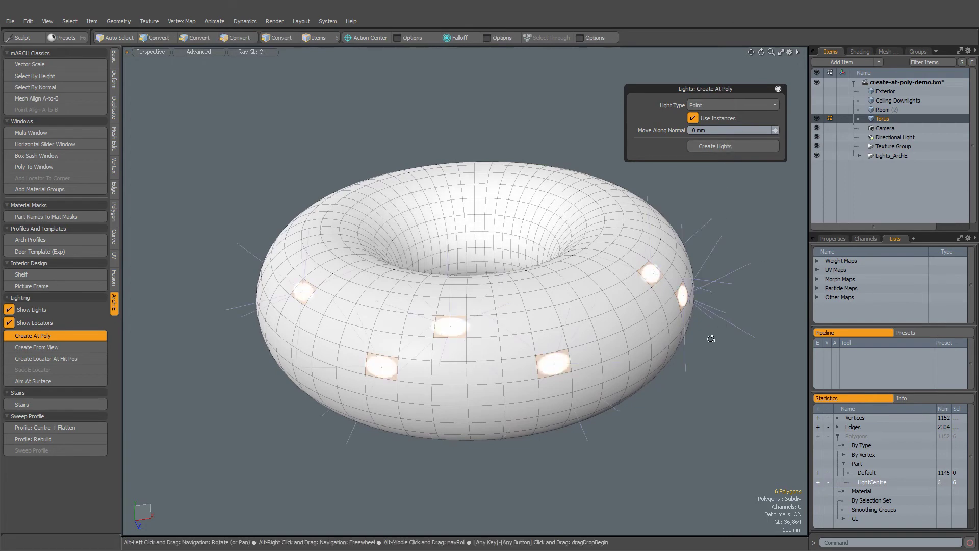
mouse_move(679, 454)
left_mouse_down("alt")
mouse_move(612, 350)
mouse_move(595, 368)
mouse_move(534, 359)
left_mouse_up("alt")
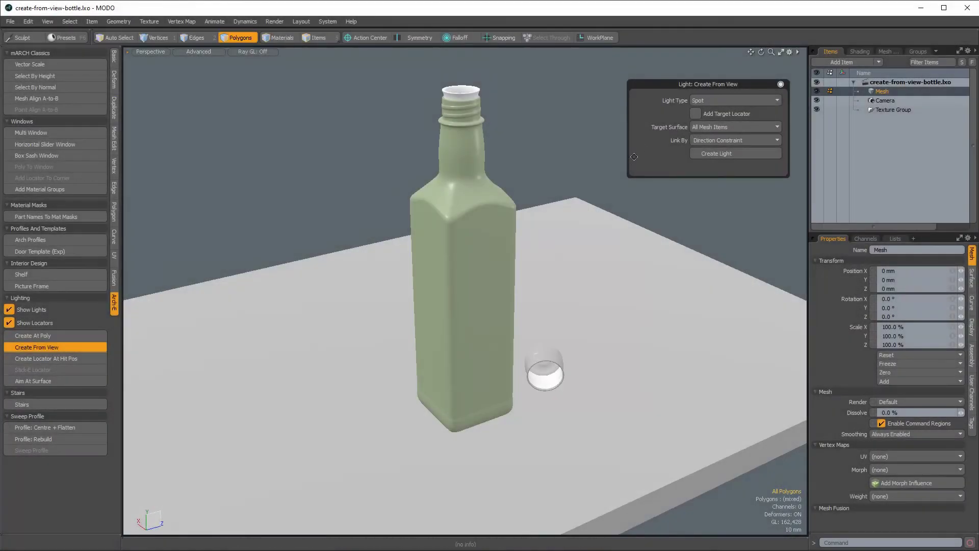
Set the view-based light type to Area and create an area light from the bottle view
left_click(717, 100)
left_click(709, 59)
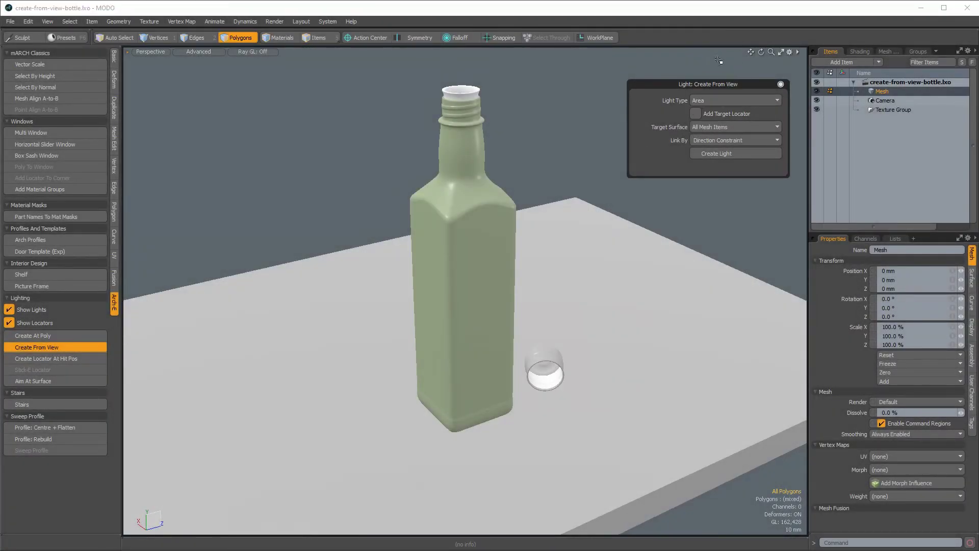
left_click_drag(526, 306, 679, 193, "alt")
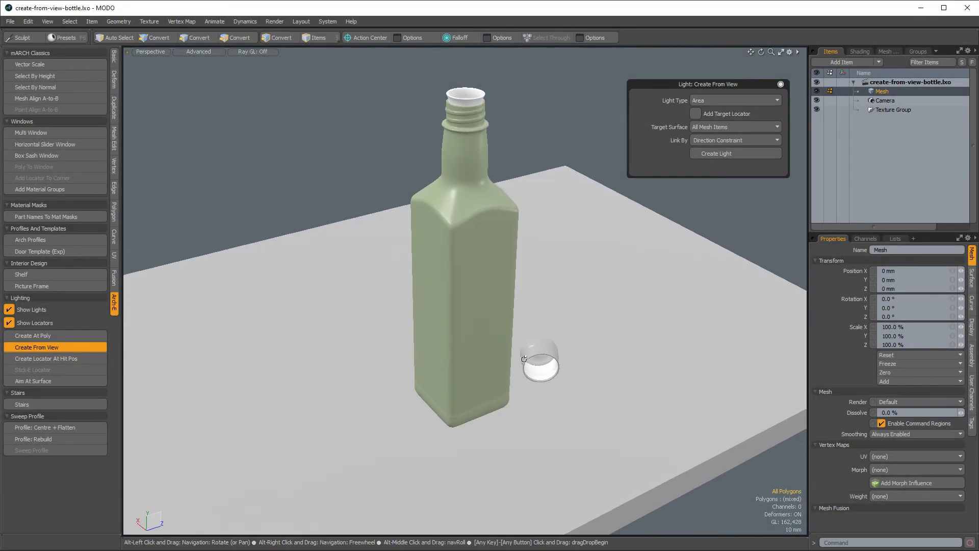
left_click(713, 155)
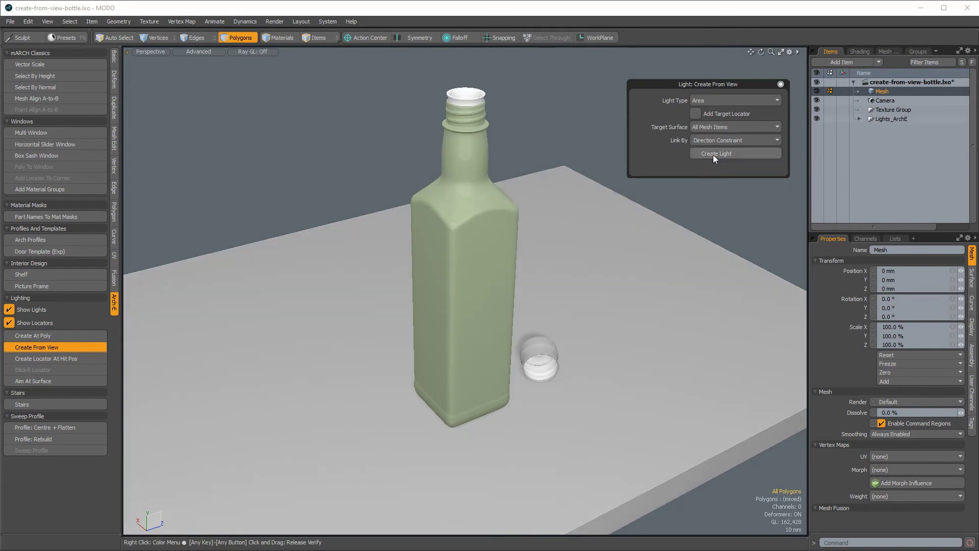
left_click(859, 118)
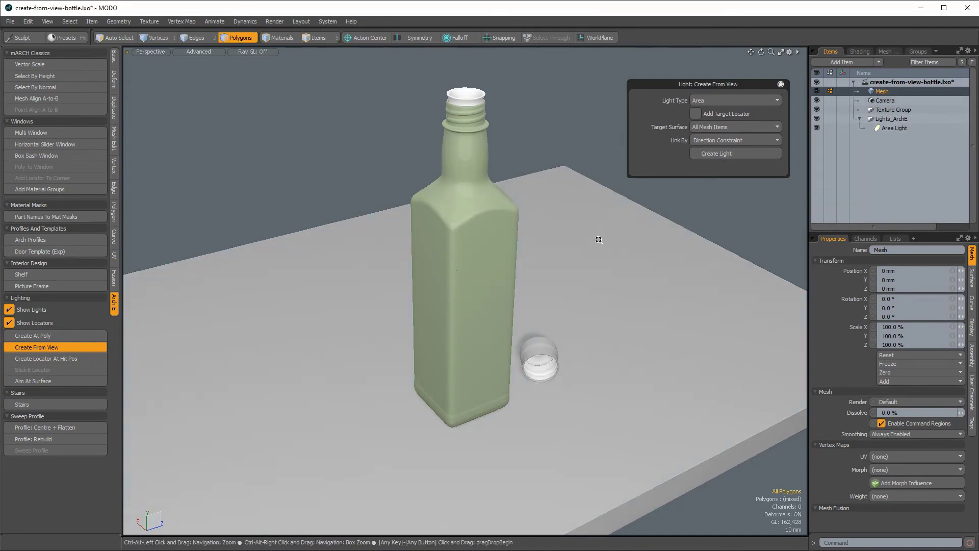
scroll(596, 240, "down", 8)
left_click_drag(519, 402, 602, 288, "alt")
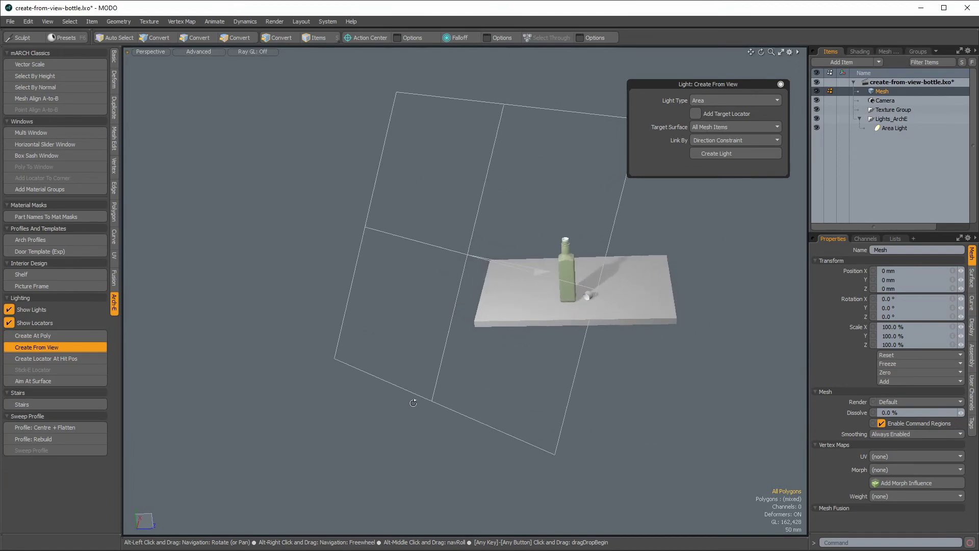
Undo the area light with Ctrl+Z and zoom back in on the bottle
key("ctrl+z")
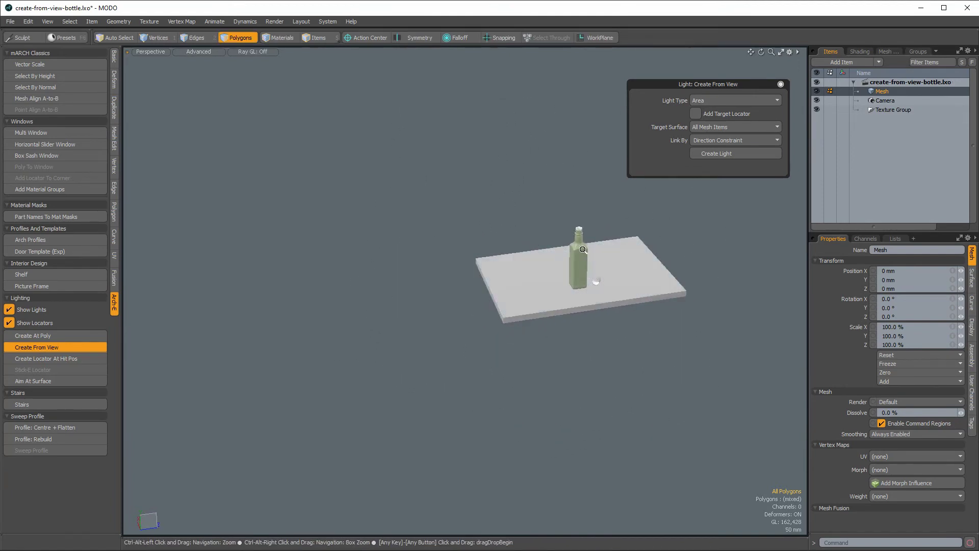
scroll(602, 282, "up", 3)
scroll(663, 255, "up", 3)
scroll(596, 324, "up", 2)
scroll(587, 306, "up", 1)
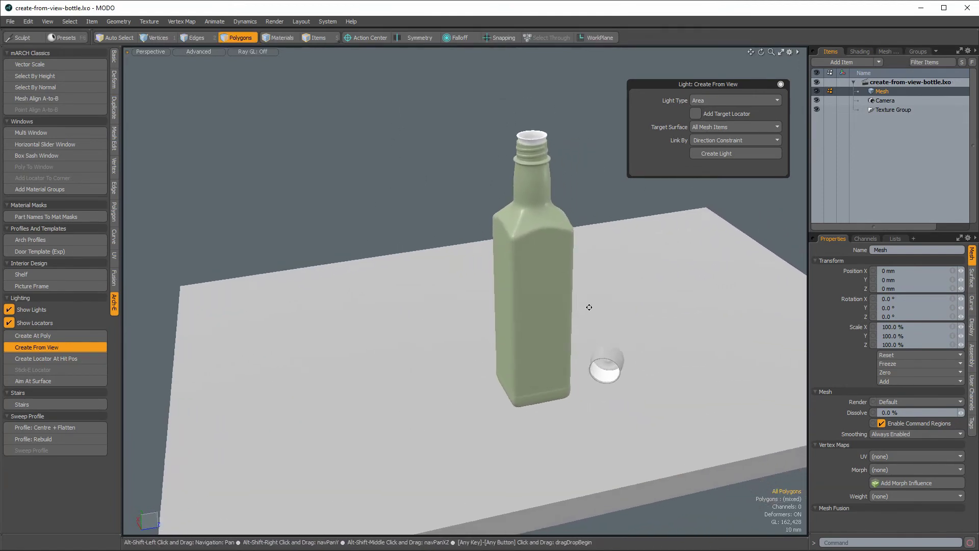
scroll(510, 388, "up", 4)
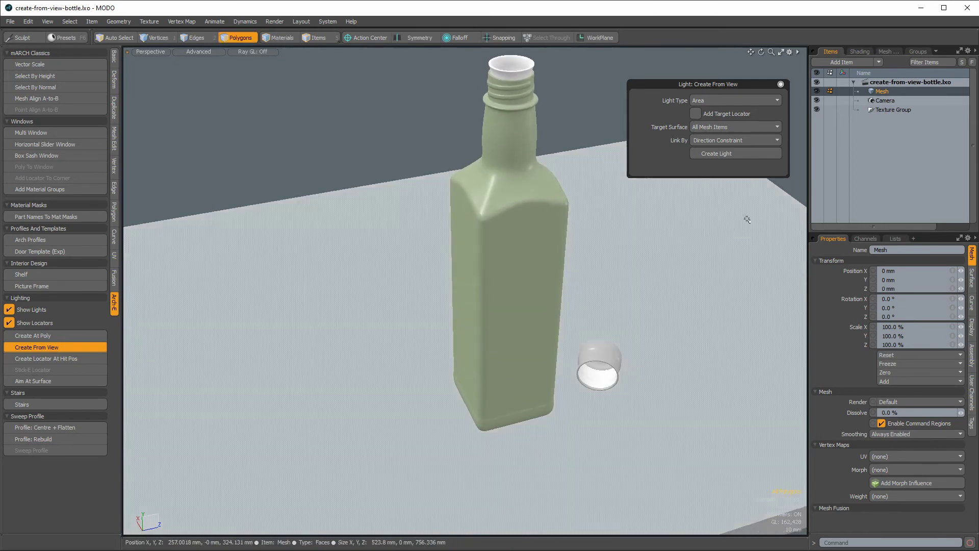
Enable Add Target Locator and create an area light from an angled view of the bottle
left_click(721, 115)
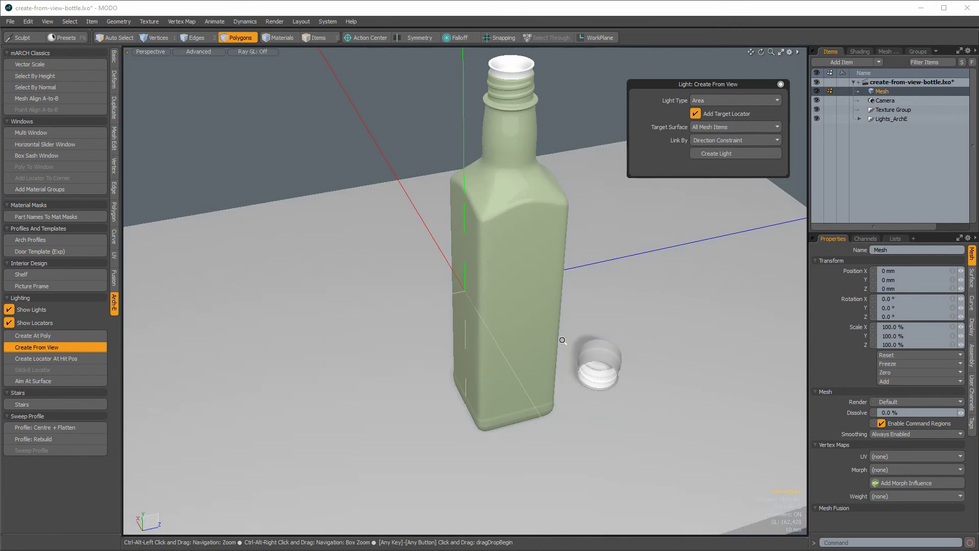
mouse_move(593, 443)
left_mouse_down("alt")
mouse_move(207, 342)
mouse_move(273, 362)
left_mouse_up("alt")
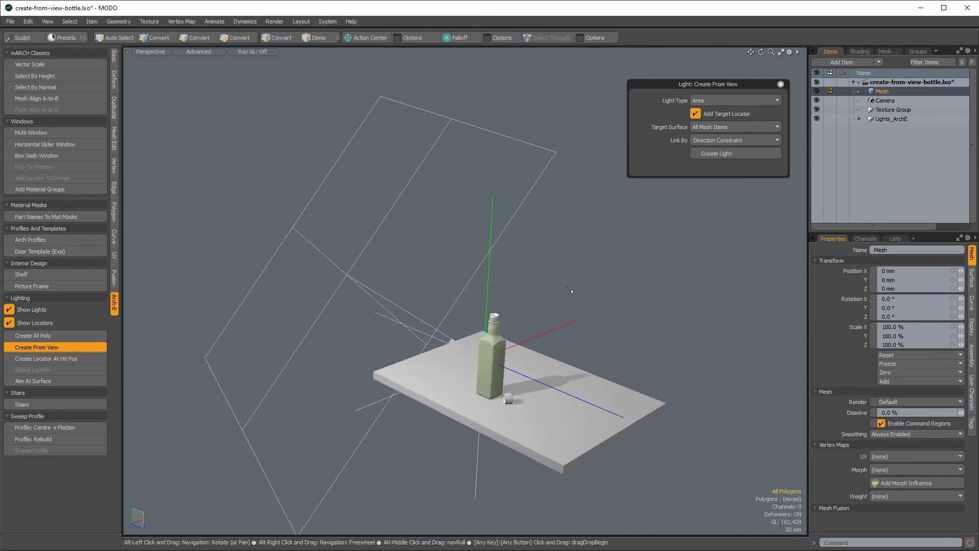
scroll(453, 307, "up", 5)
left_click_drag(453, 308, 490, 301, "alt")
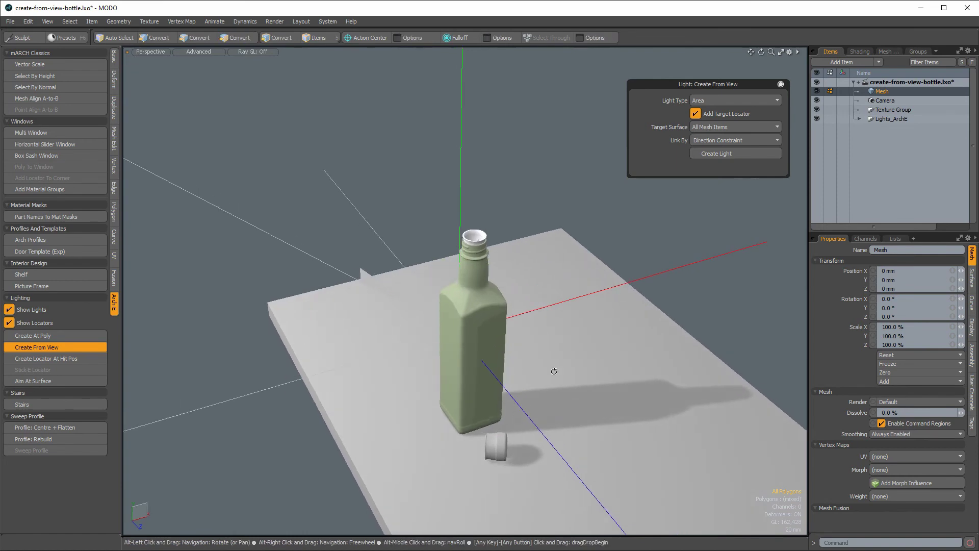
left_click(720, 153)
Create another area light from a near top-down view and expand Lights_ArchE to show them
left_click_drag(697, 265, 386, 421, "alt")
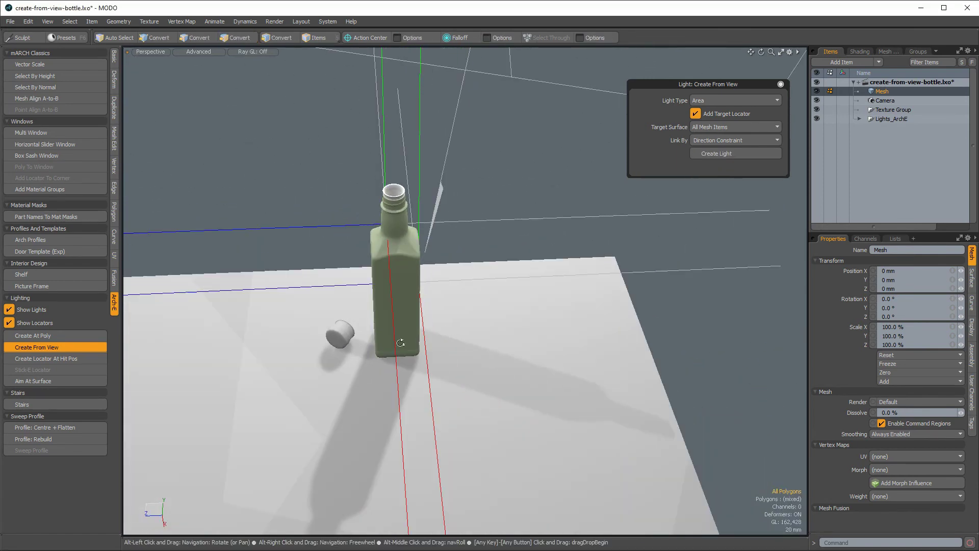
left_click_drag(401, 343, 467, 341, "alt")
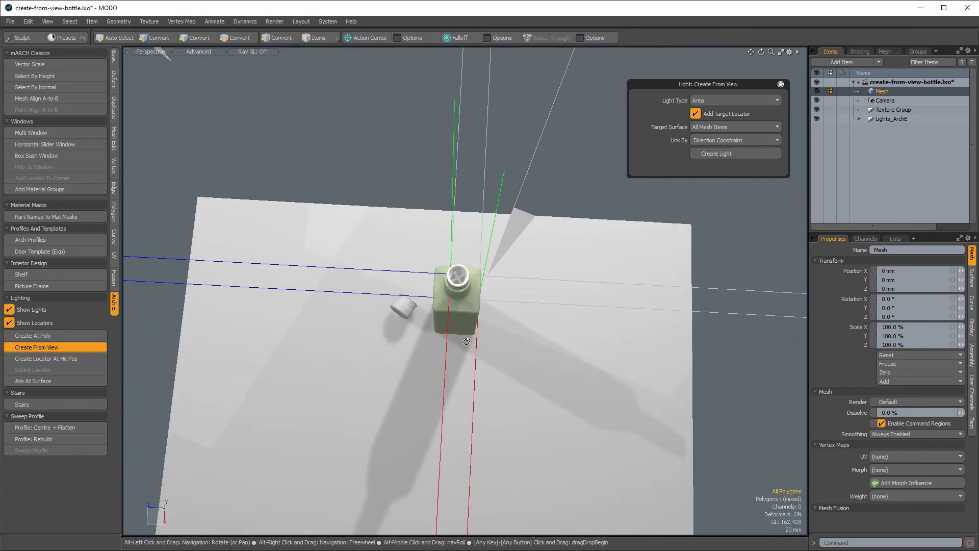
left_click(725, 153)
mouse_move(579, 338)
left_mouse_down("alt")
mouse_move(440, 394)
mouse_move(812, 244)
left_mouse_up("alt")
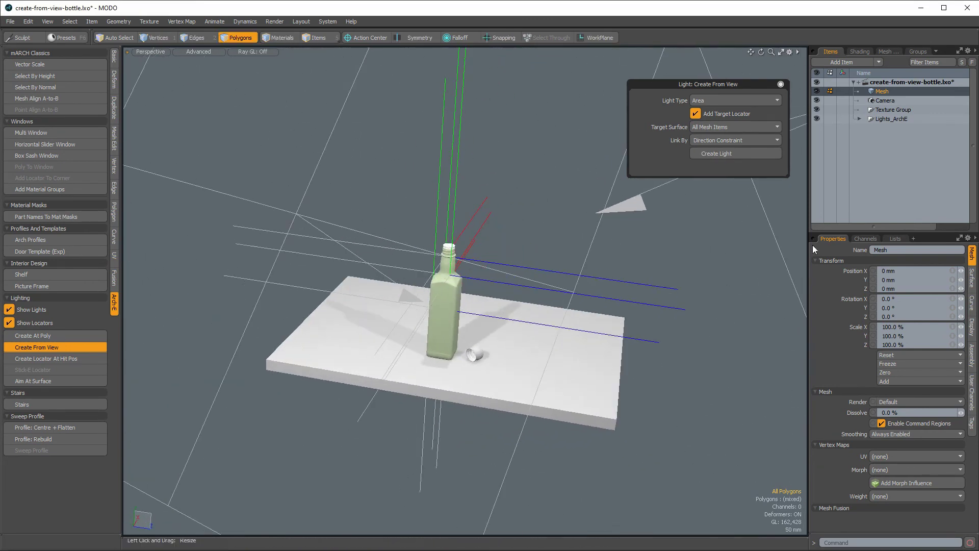
left_click(858, 119)
mouse_move(561, 265)
left_mouse_down("alt")
mouse_move(486, 425)
mouse_move(422, 468)
left_mouse_up("alt")
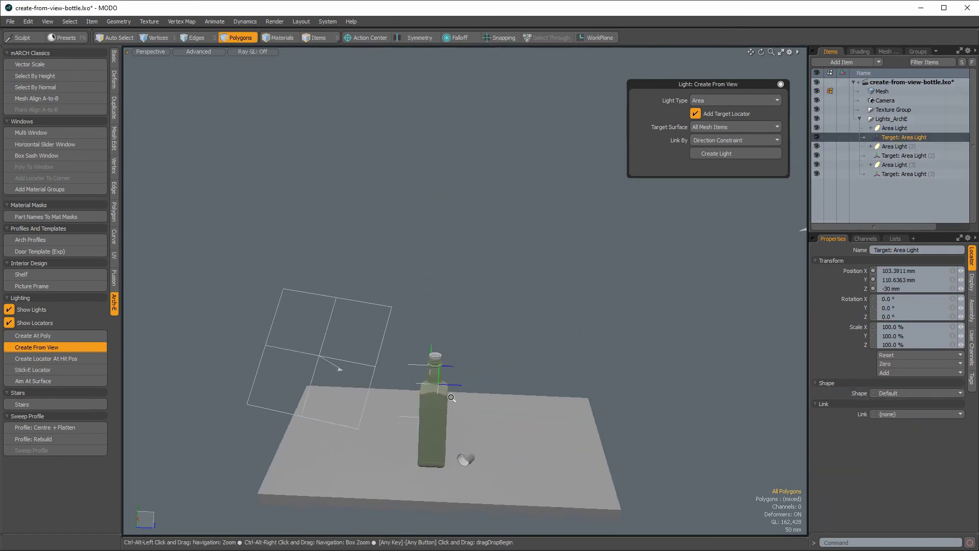
Zoom and orbit in close to the bottle where the area light's target will stick
left_click_drag(481, 403, 109, 398, "alt")
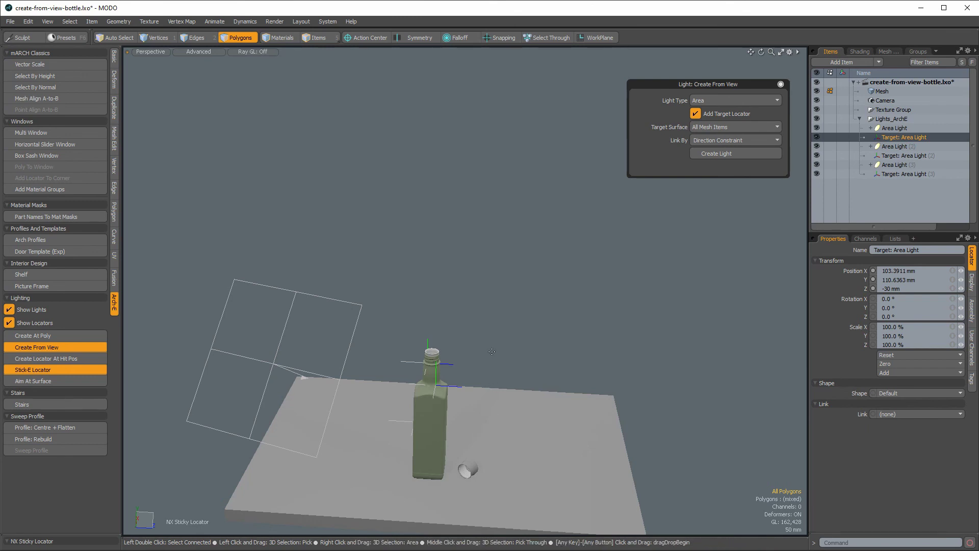
mouse_move(492, 351)
left_mouse_down("alt")
mouse_move(537, 352)
mouse_move(427, 436)
mouse_move(527, 352)
left_mouse_up("alt")
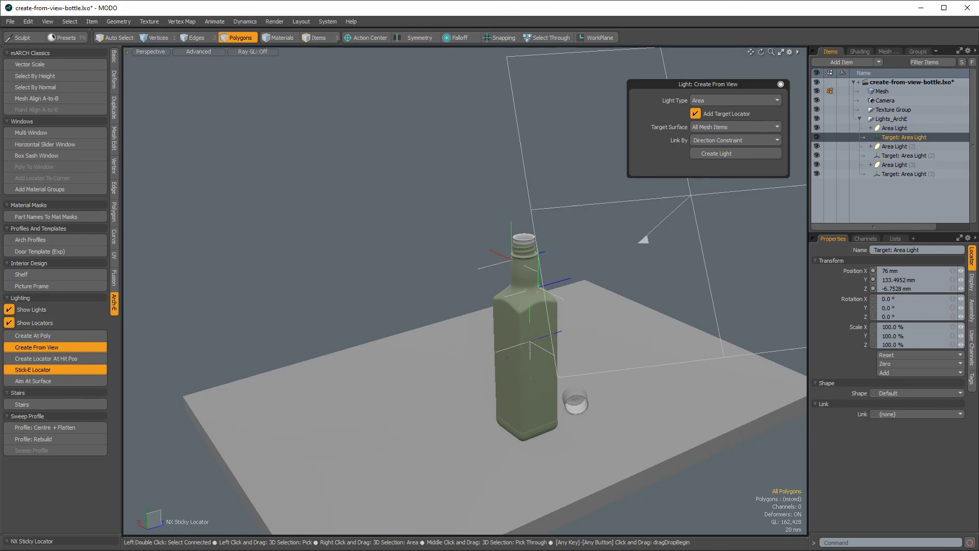